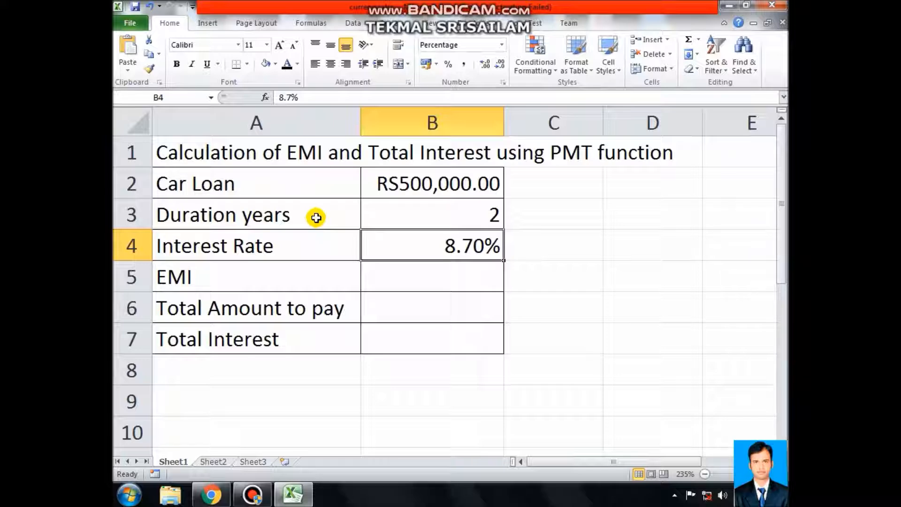
Extend the Interest Rate label in A4 to read "Interest Rate(p.a)".
key("Down")
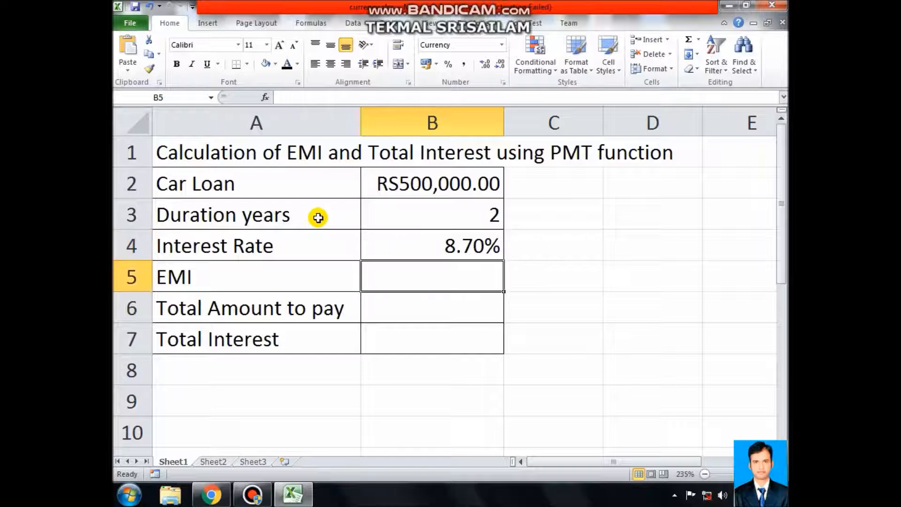
double_click(313, 249)
type("(")
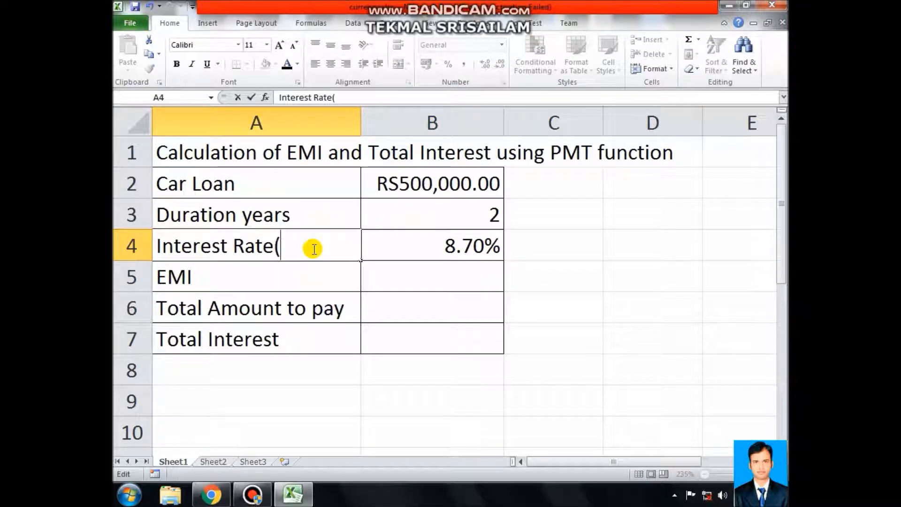
type("P.a")
key("Return")
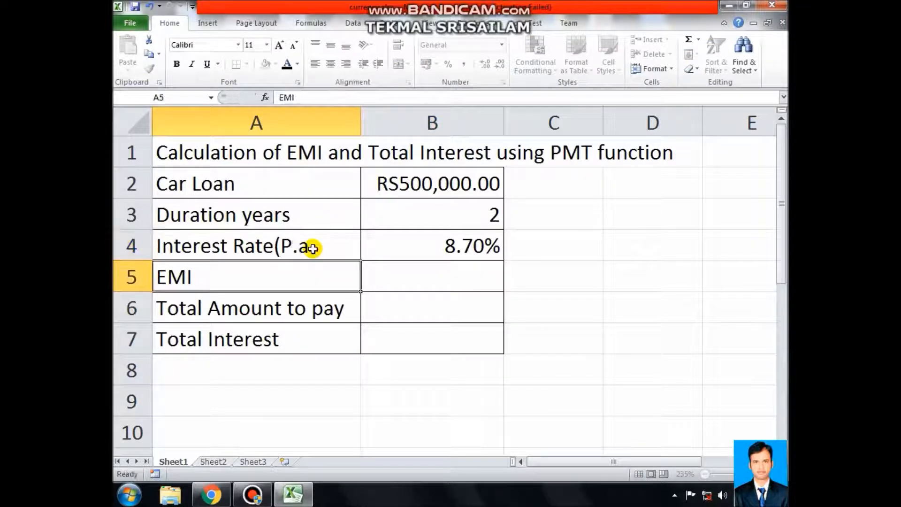
left_click(313, 248)
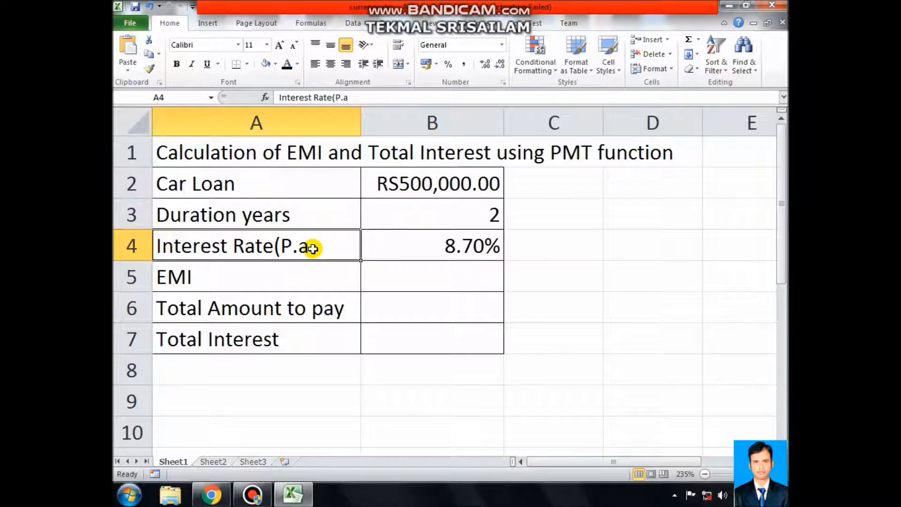
type("(")
key("Escape")
double_click(313, 248)
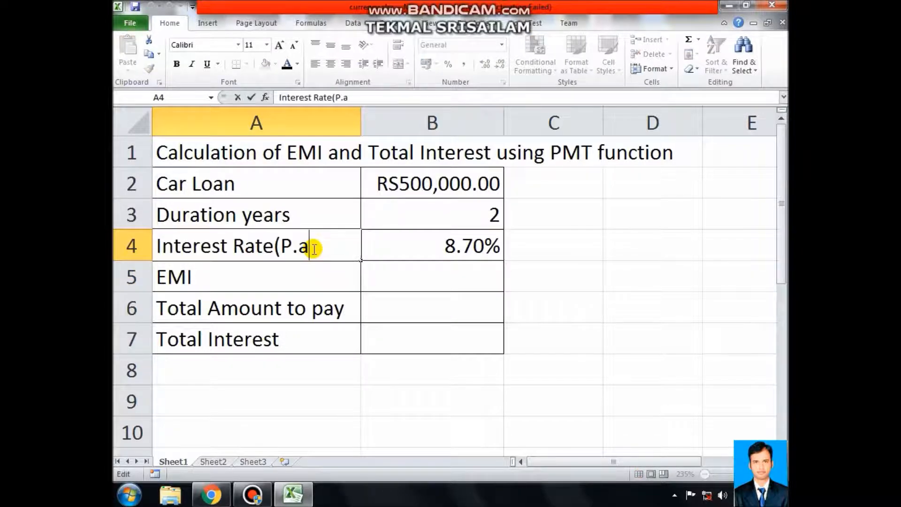
key("BackSpace")
key("BackSpace")
key("BackSpace")
key("BackSpace")
type("(P")
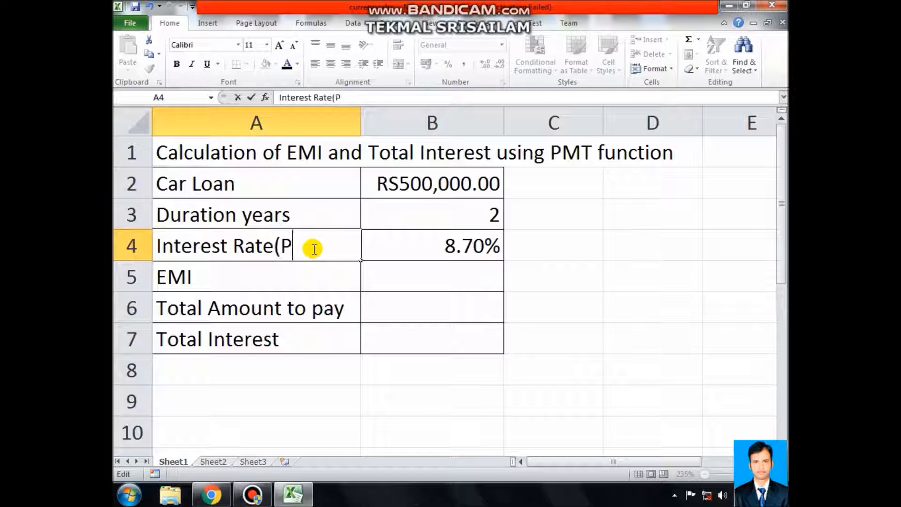
key("BackSpace")
type("p.s")
key("BackSpace")
type("a)")
key("Return")
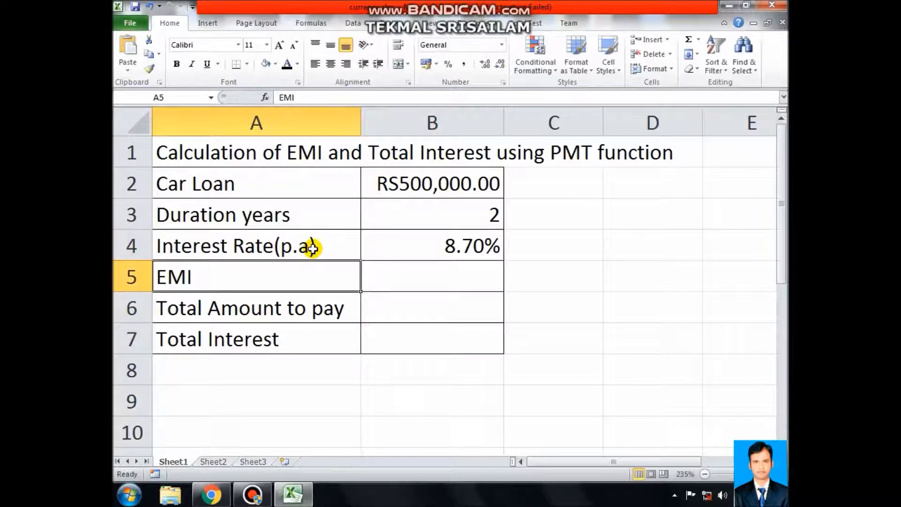
Enter =PMT(B4/12,B3*12,B2) in B5 to compute the EMI, dismissing the Windows color scheme prompt without choosing an option.
left_click_drag(428, 184, 430, 247)
left_click(410, 272)
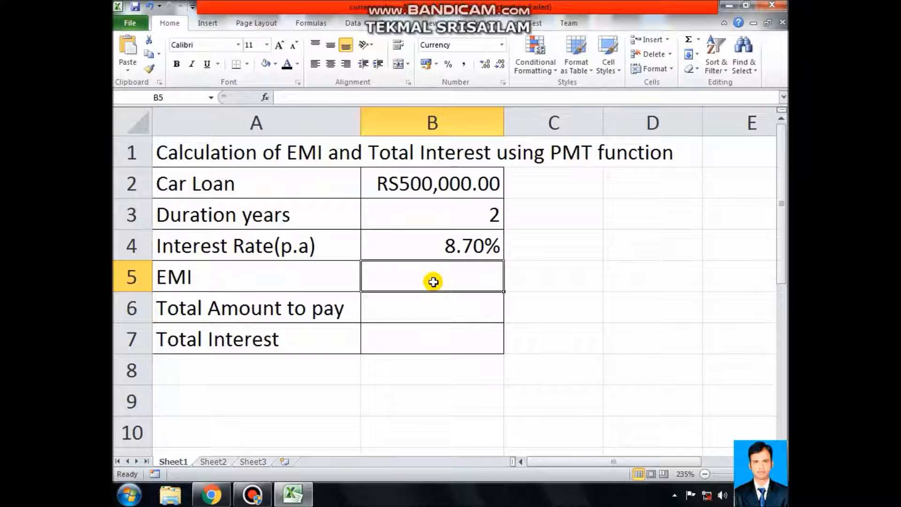
type("=p")
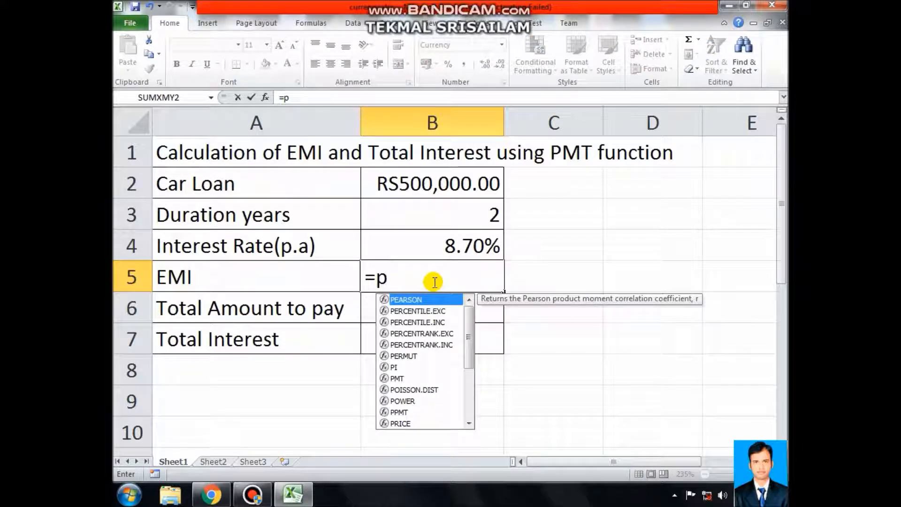
type("mt(")
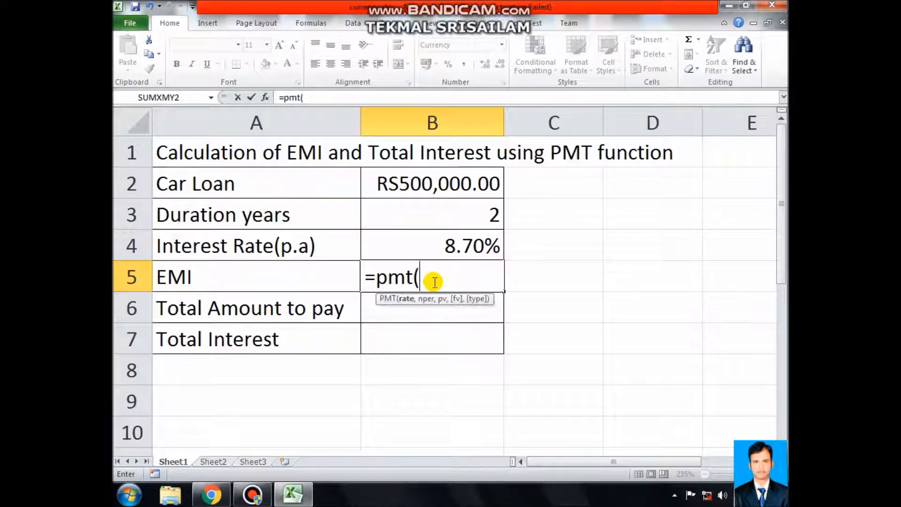
left_click(458, 247)
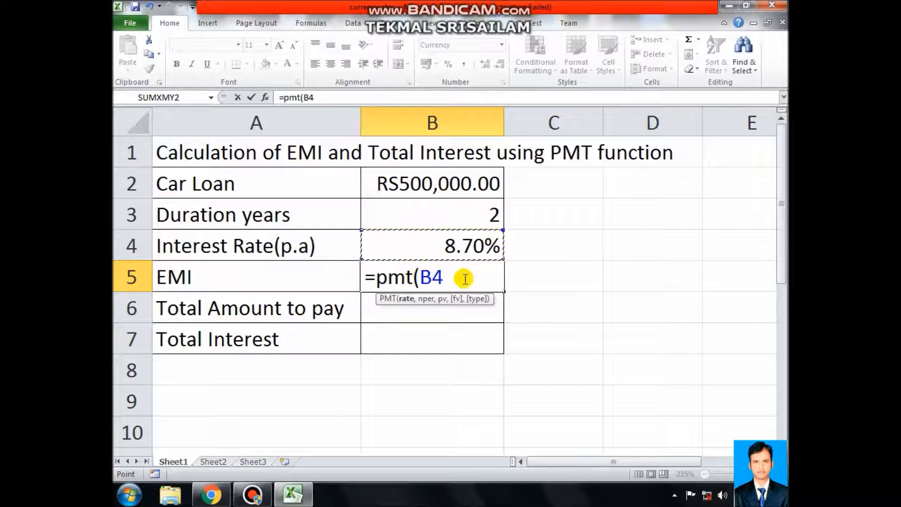
type("/12,")
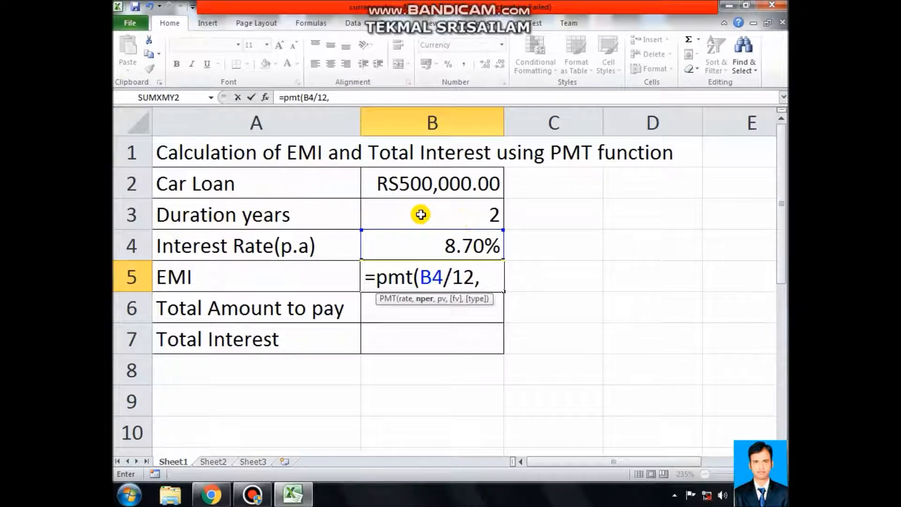
left_click(466, 214)
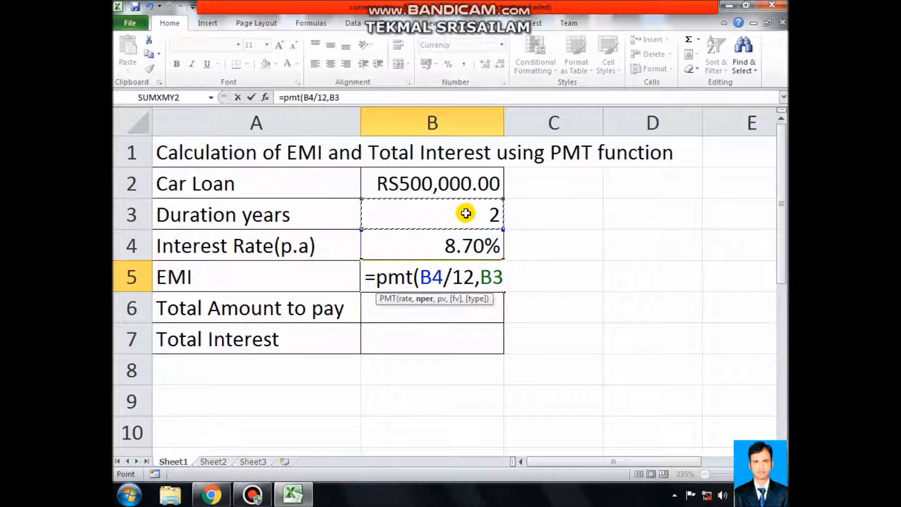
type("*12")
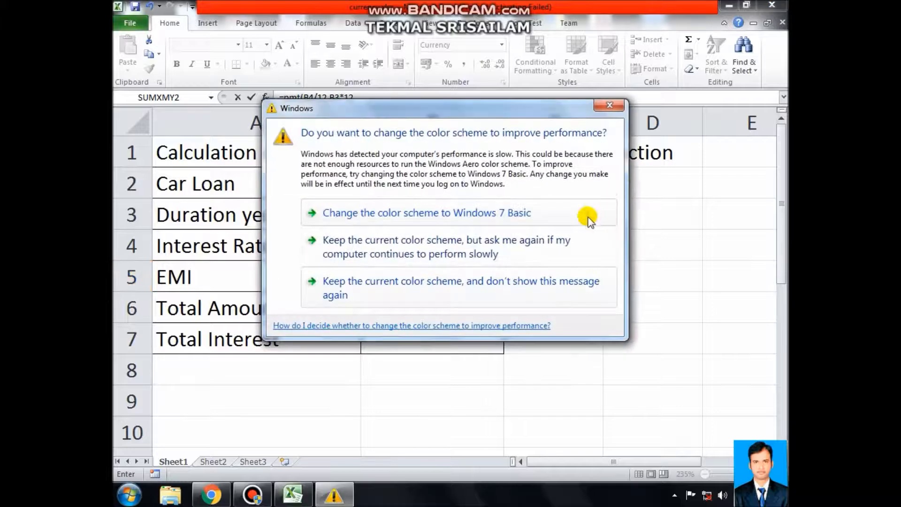
left_click(610, 105)
type(",")
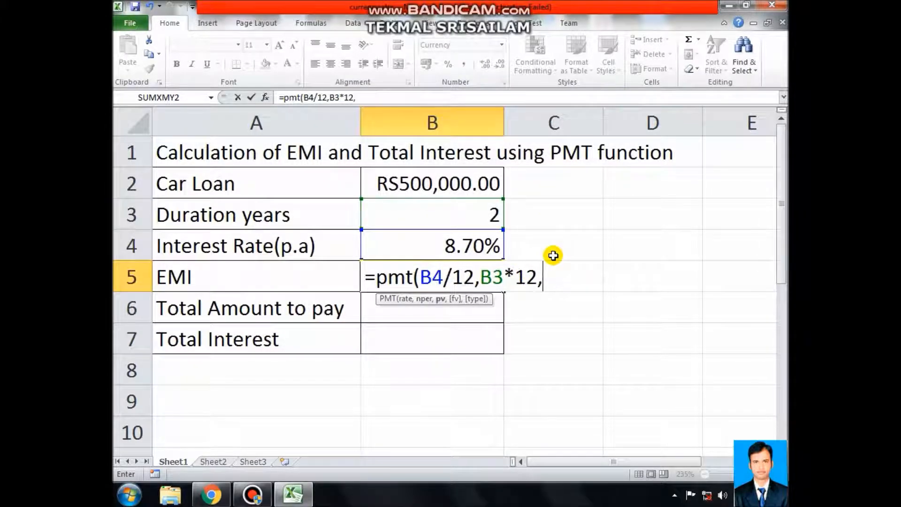
left_click(459, 188)
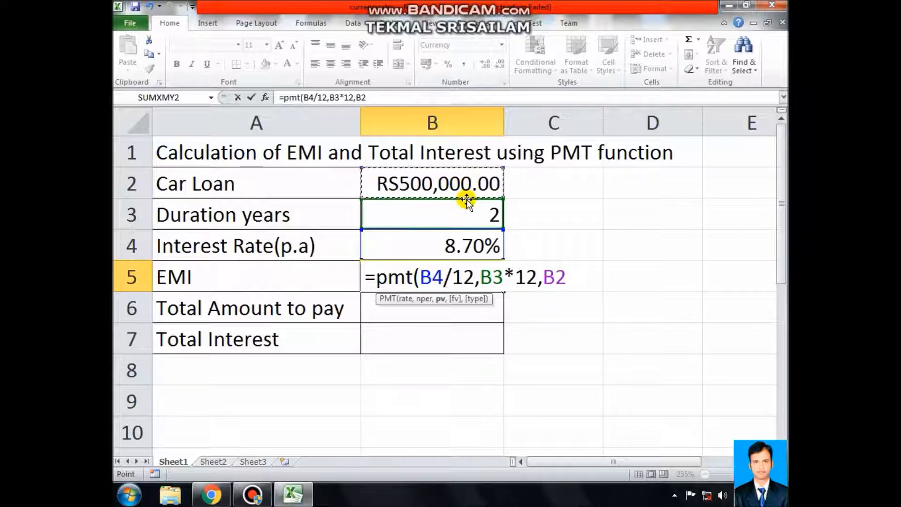
type(")")
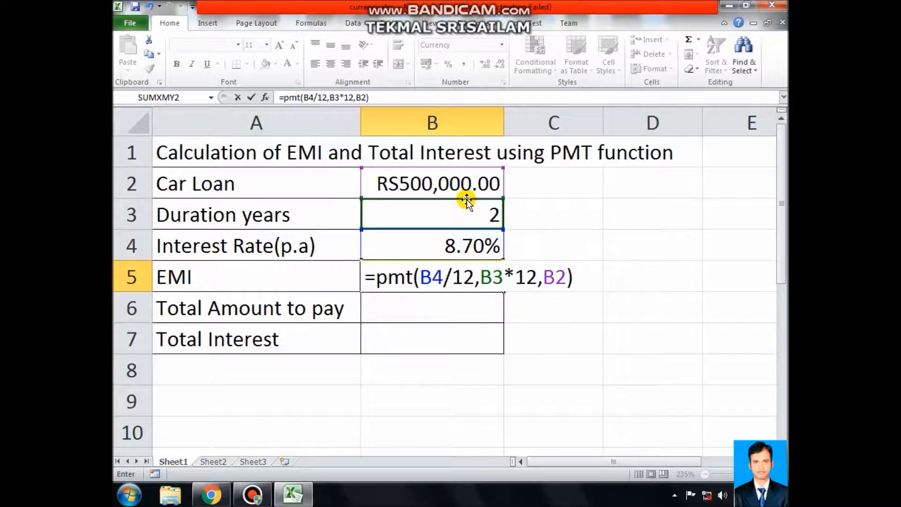
key("Return")
Put a minus sign before PMT in the B5 formula so it reads =-PMT(B4/12,B3*12,B2).
left_click(453, 286)
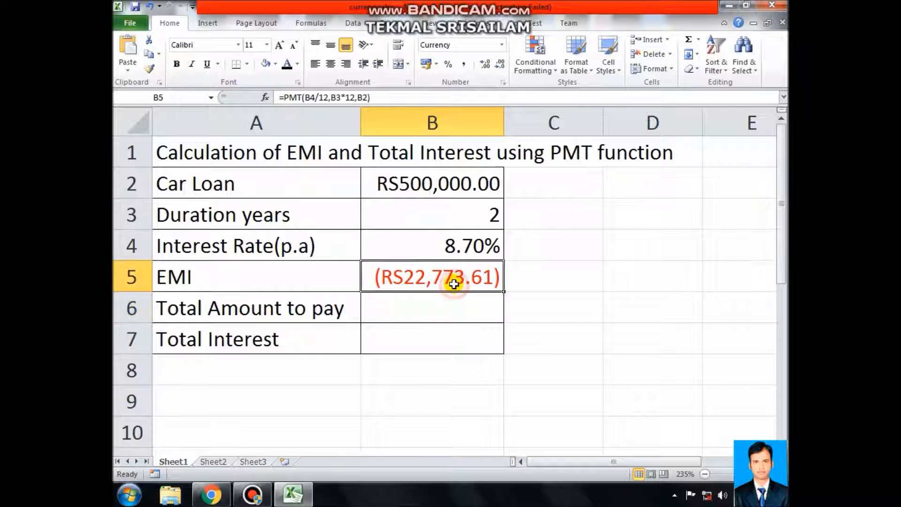
double_click(426, 281)
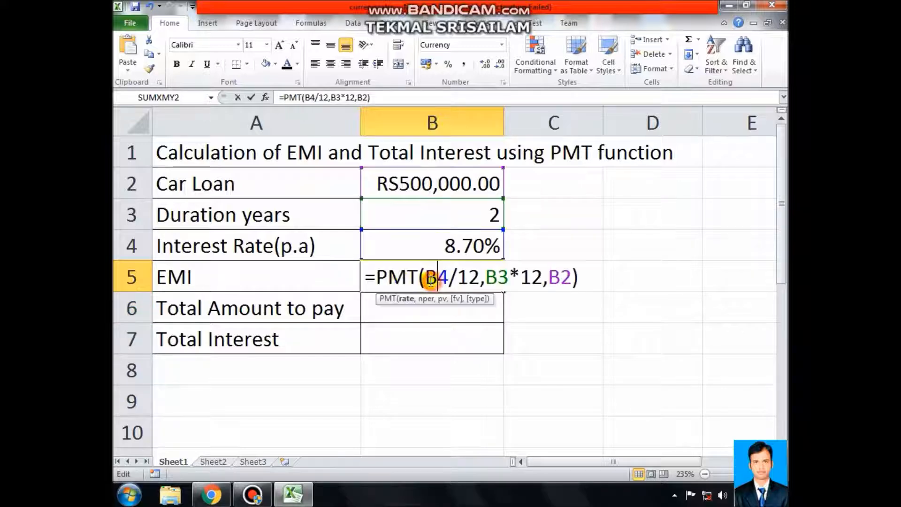
left_click(382, 277)
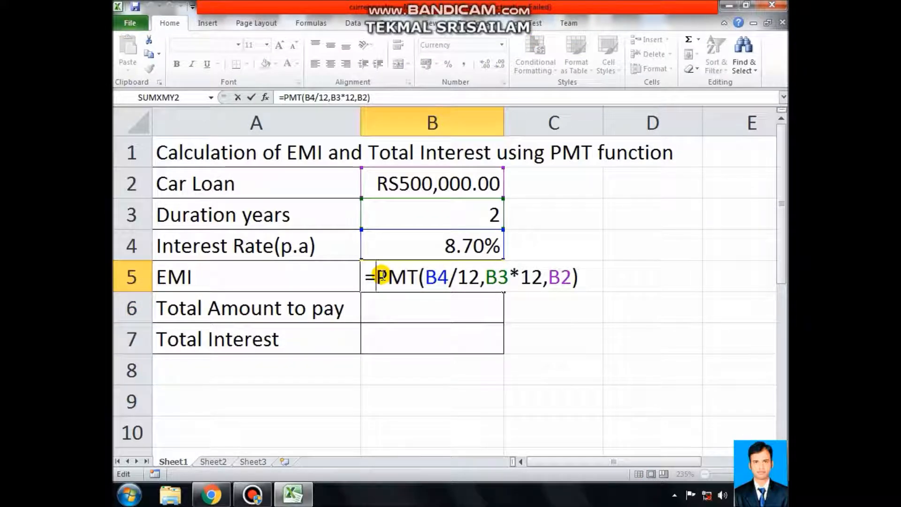
type("-")
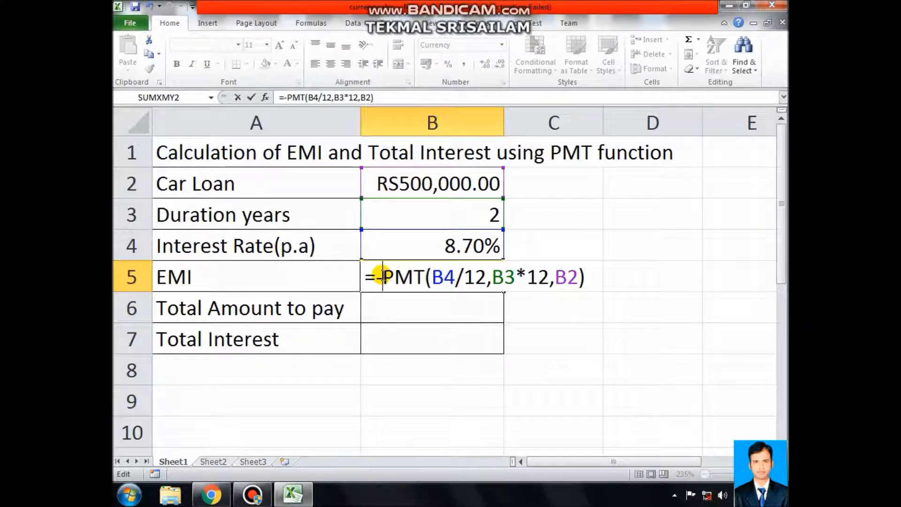
left_click(492, 308)
left_click(471, 282)
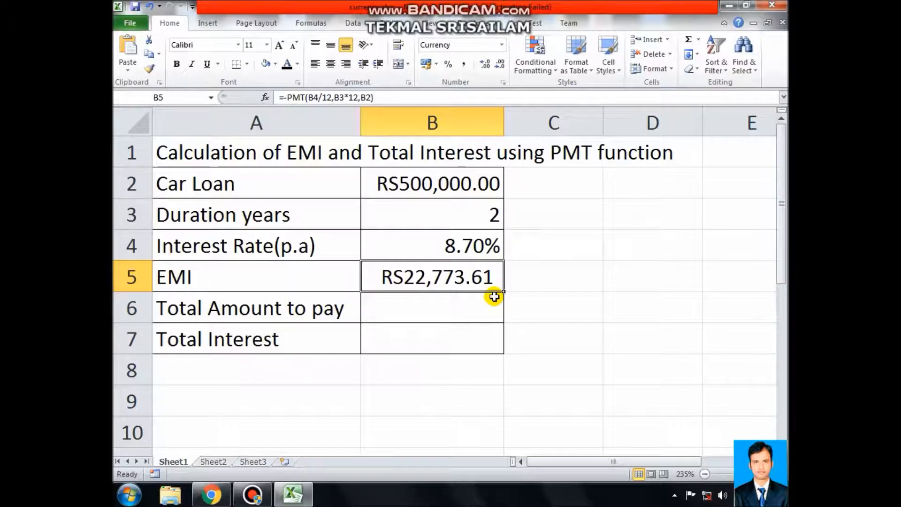
left_click(433, 309)
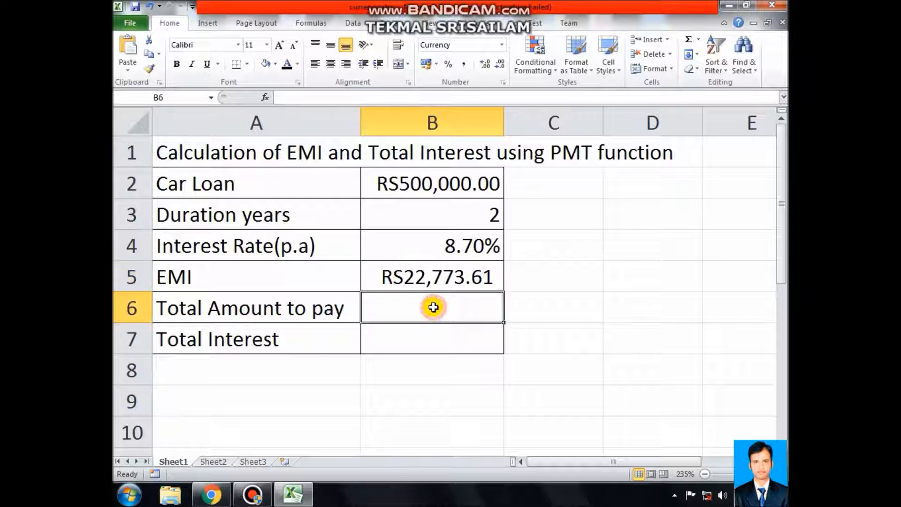
left_click(456, 277)
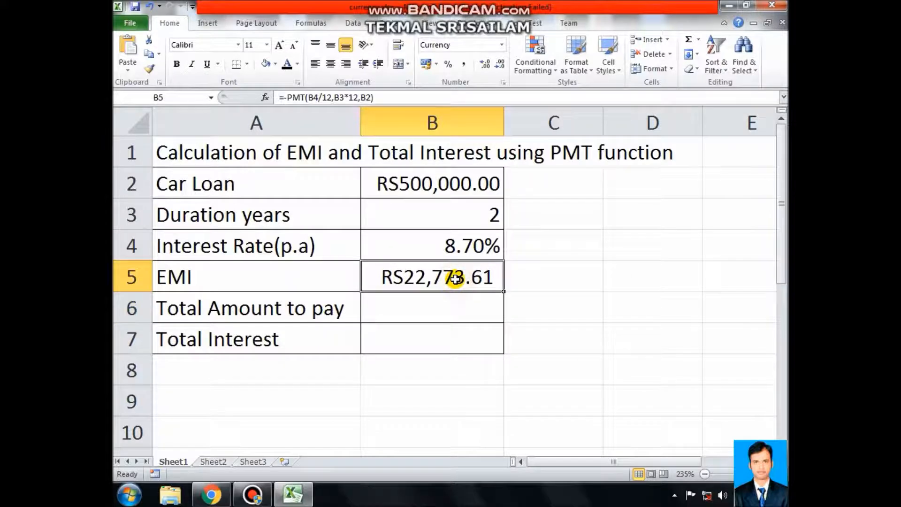
left_click(470, 216)
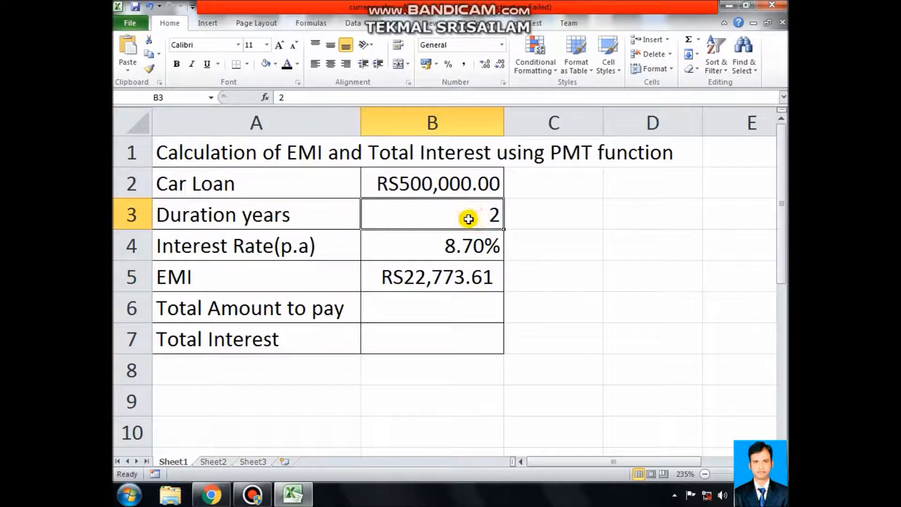
Change the duration label in A3 to "Duration months".
double_click(313, 220)
key("BackSpace")
key("BackSpace")
key("BackSpace")
key("BackSpace")
key("BackSpace")
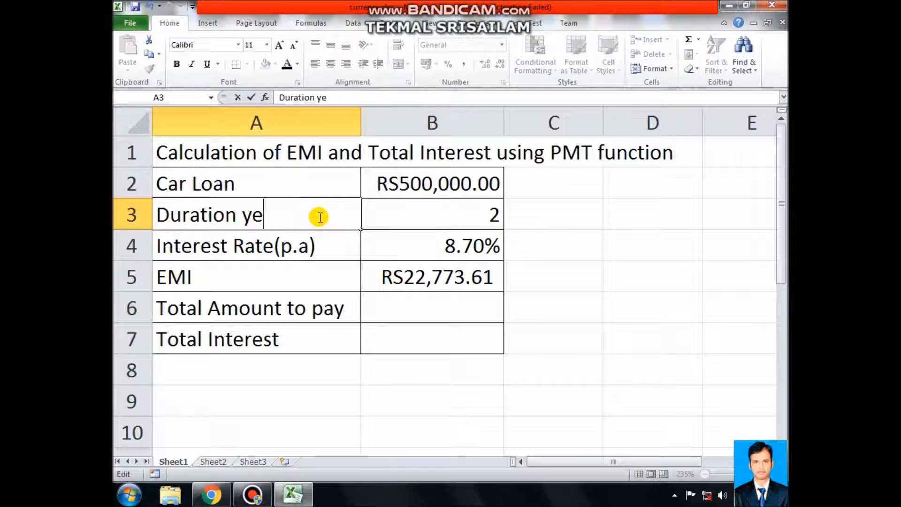
type("mon")
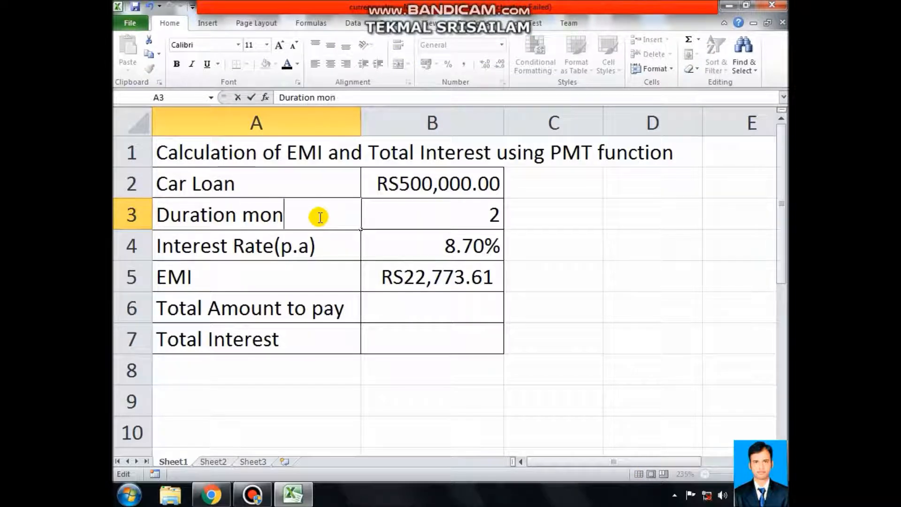
type("ths")
key("Return")
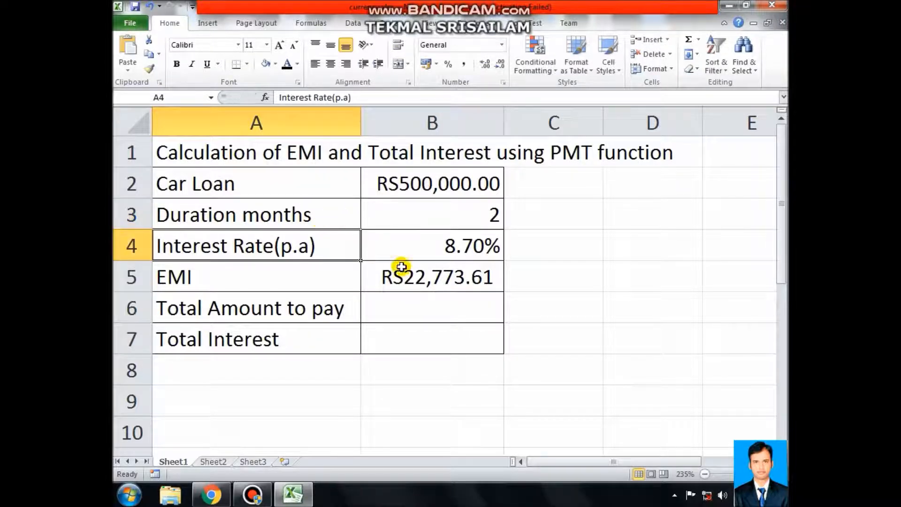
Remove the multiplication by 12 from the EMI formula in B5 so it reads =-PMT(B4/12,B3,B2).
left_click(436, 278)
double_click(436, 278)
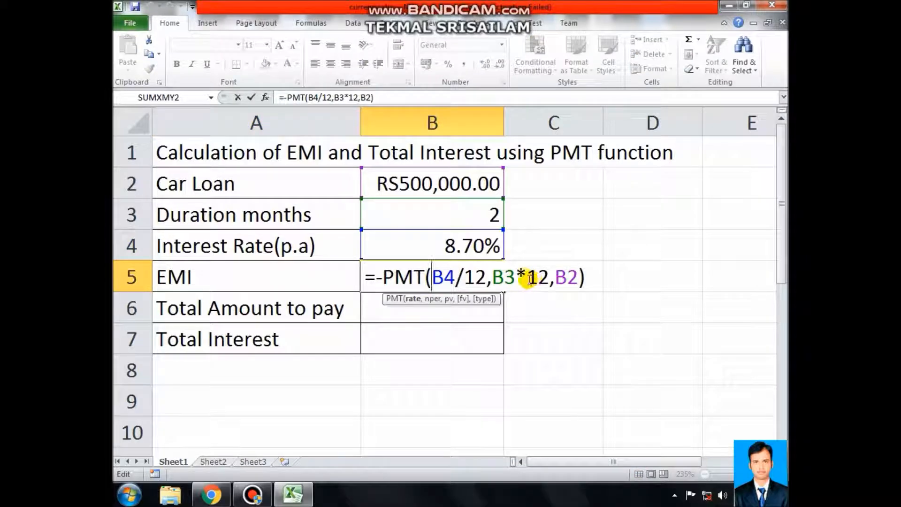
left_click_drag(516, 277, 537, 277)
key("Delete")
key("Delete")
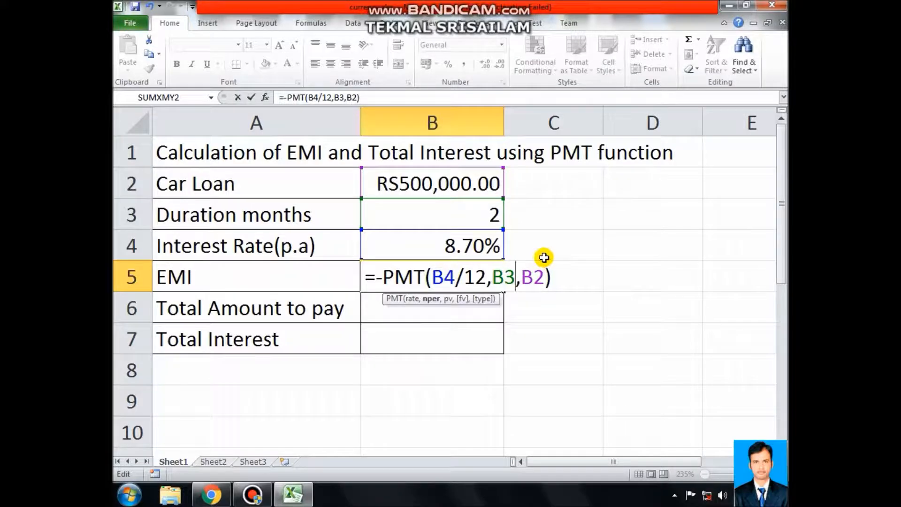
key("Return")
Set the loan duration in B3 to 24.
left_click(469, 209)
type("24")
key("Return")
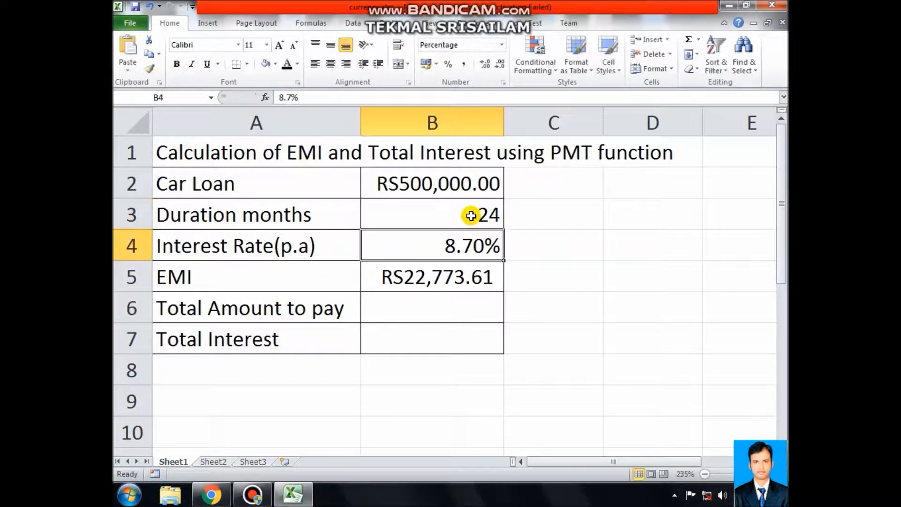
Review the number-of-periods argument in the EMI formula in B5 without changing the formula.
left_click(452, 284)
double_click(452, 282)
left_click(516, 278)
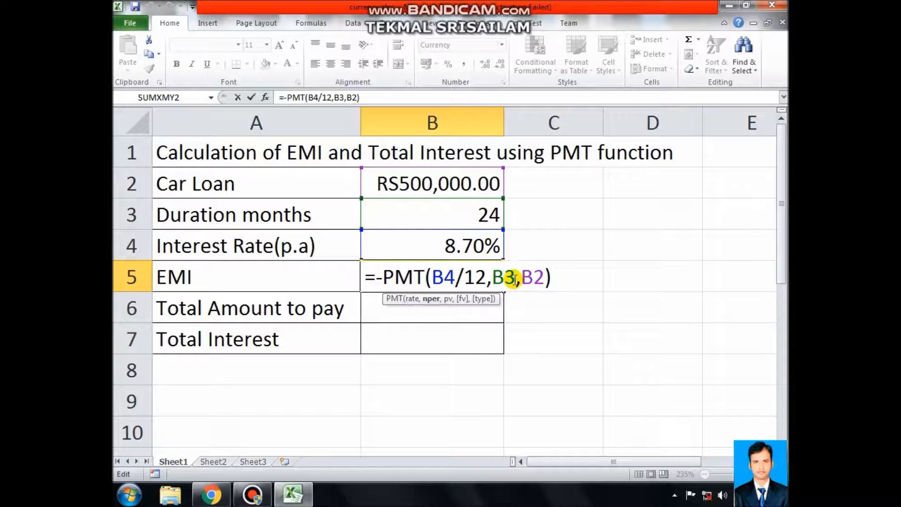
key("Return")
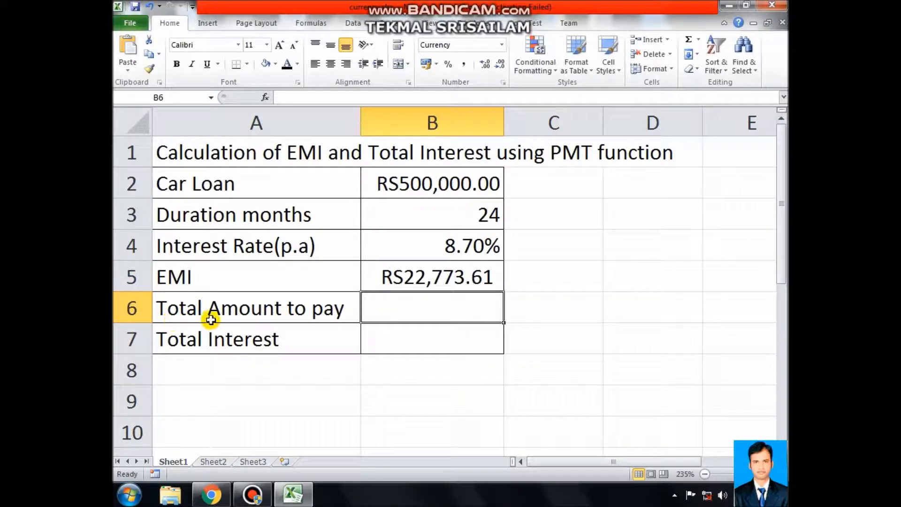
Calculate the total amount to pay in B6 by multiplying the EMI by the duration, =B5*B3.
left_click(415, 312)
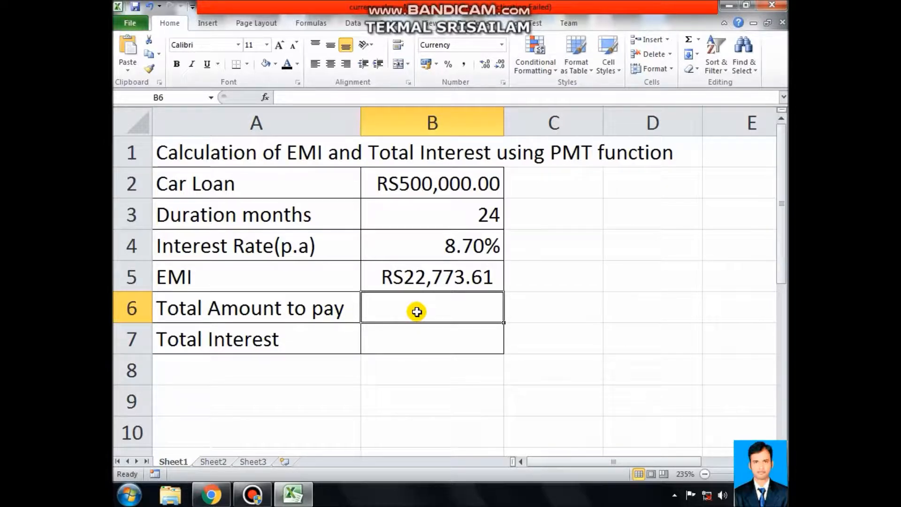
type("=")
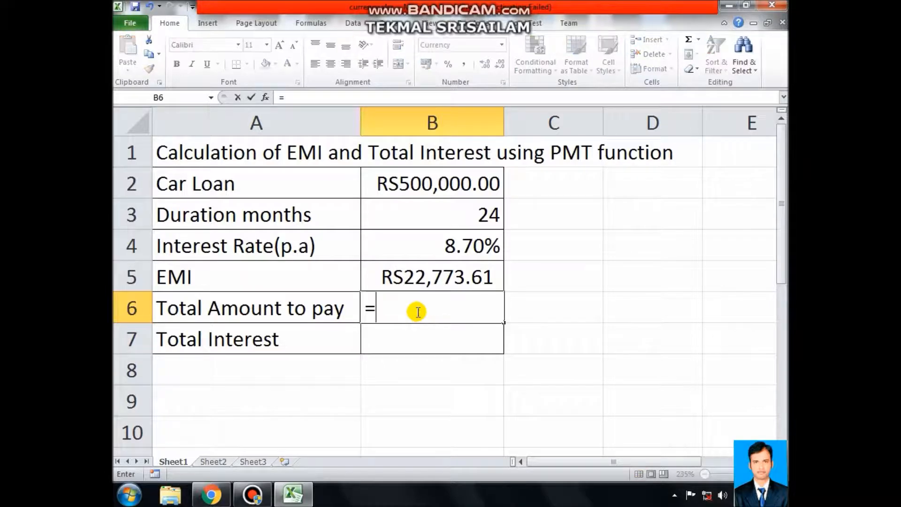
left_click(444, 280)
type("*24")
key("BackSpace")
key("BackSpace")
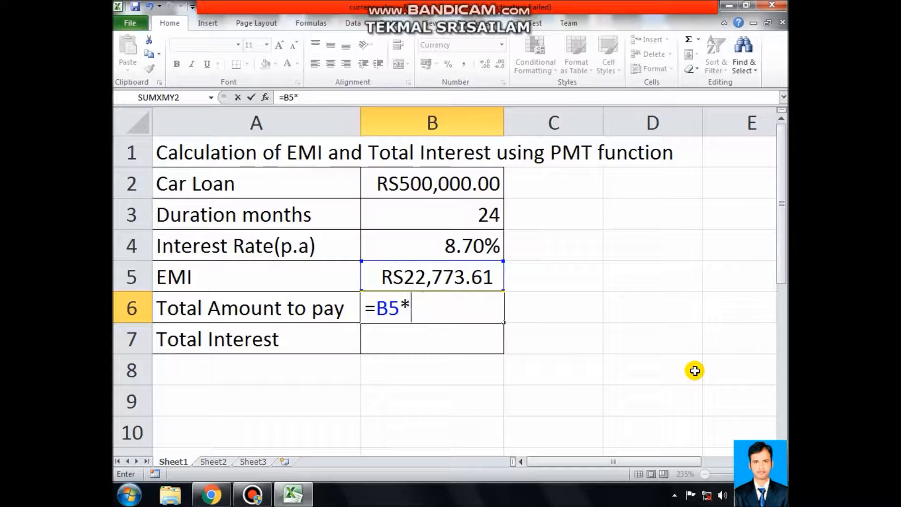
left_click(447, 217)
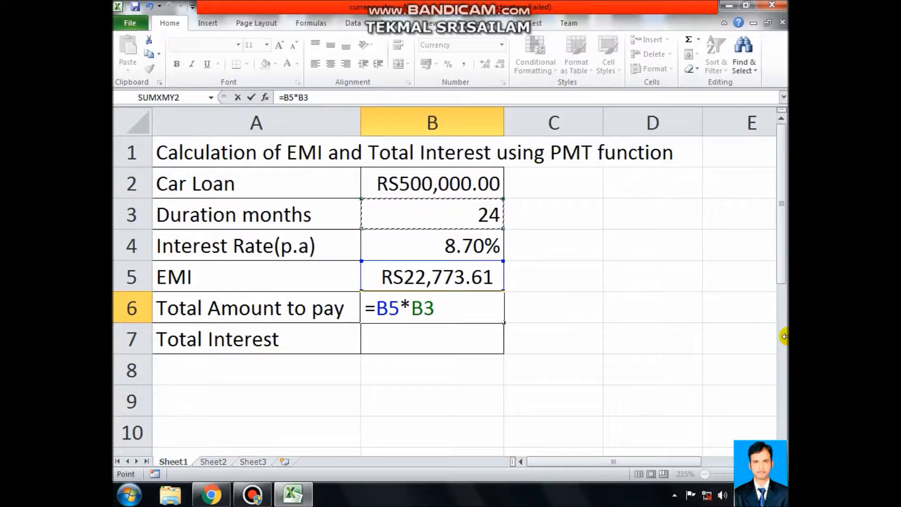
key("Return")
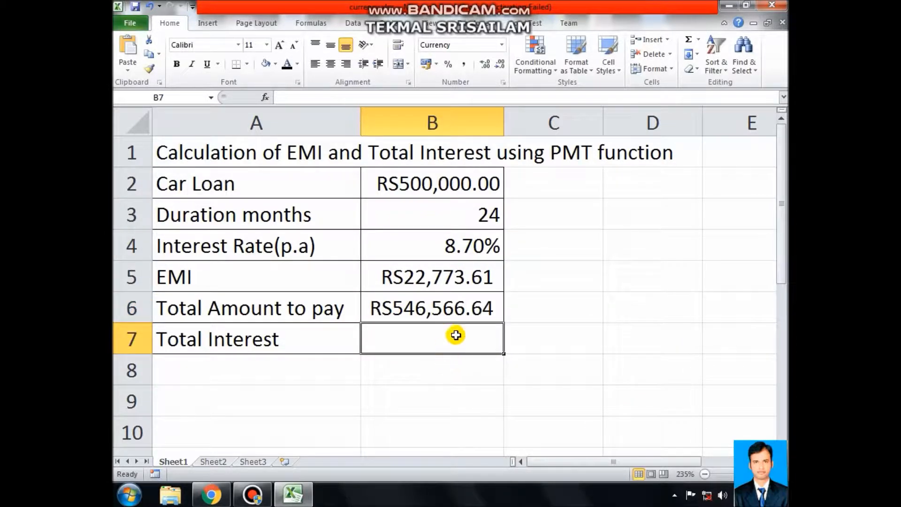
Calculate the total interest in B7 by subtracting the car loan from the total amount to pay, =B6-B2.
type("=")
left_click(435, 308)
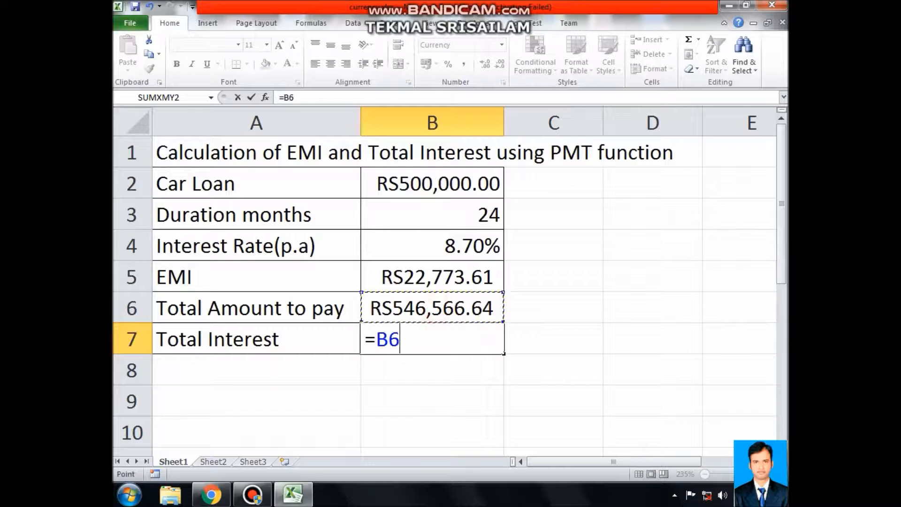
type("-")
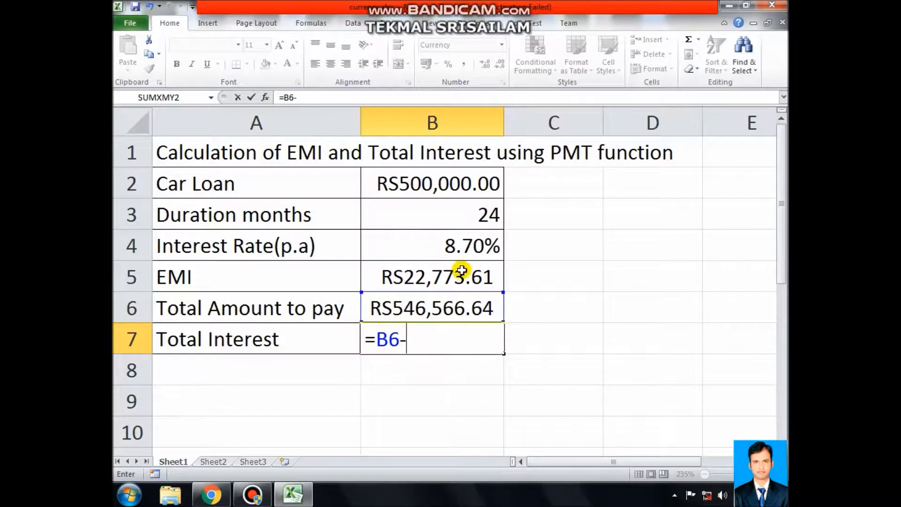
left_click(428, 186)
key("Return")
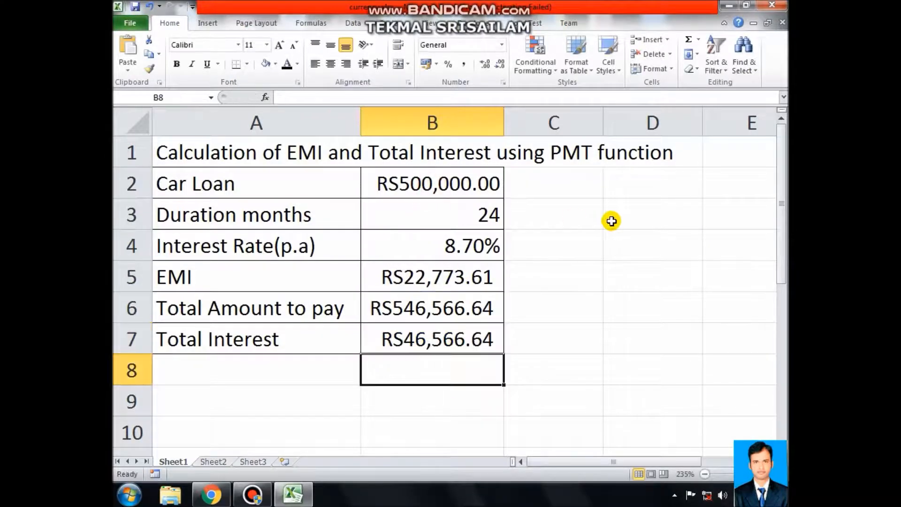
left_click(439, 351)
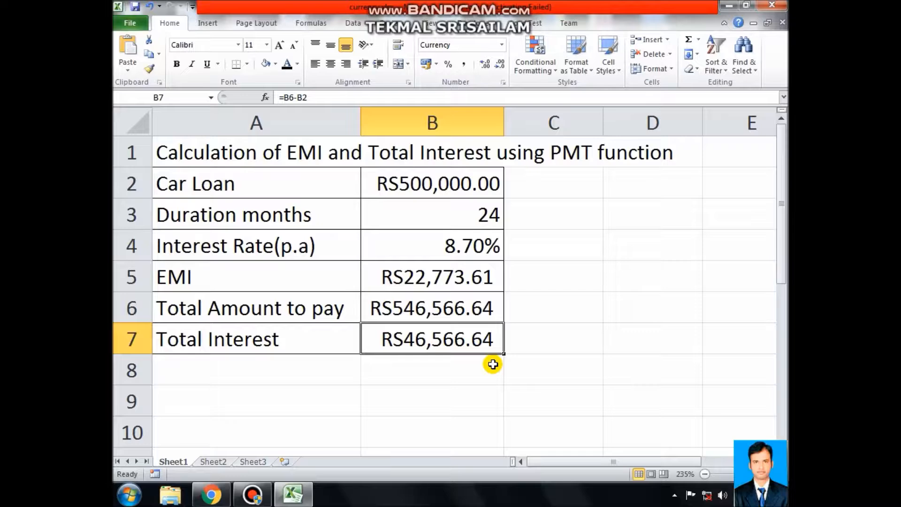
Set the loan duration in B3 to 36 months.
left_click(463, 216)
type("36")
key("Return")
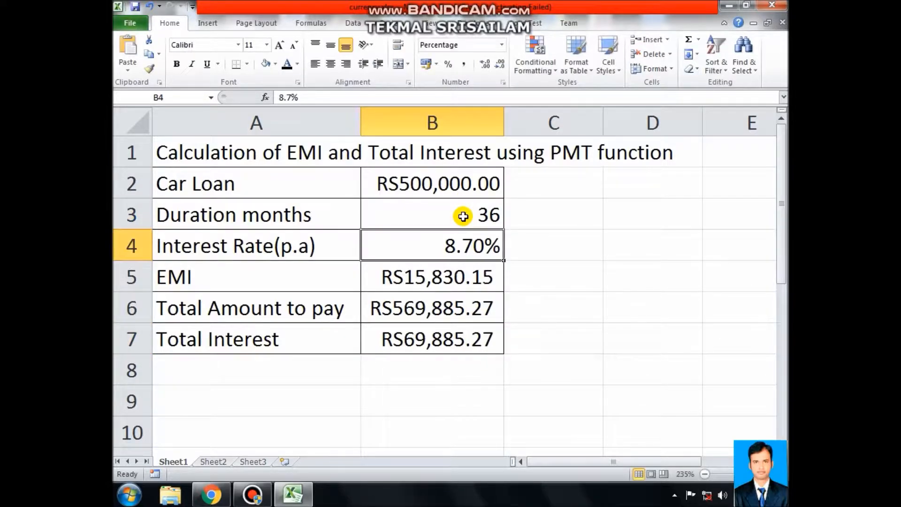
Set the loan duration in B3 to 12 months.
left_click(463, 216)
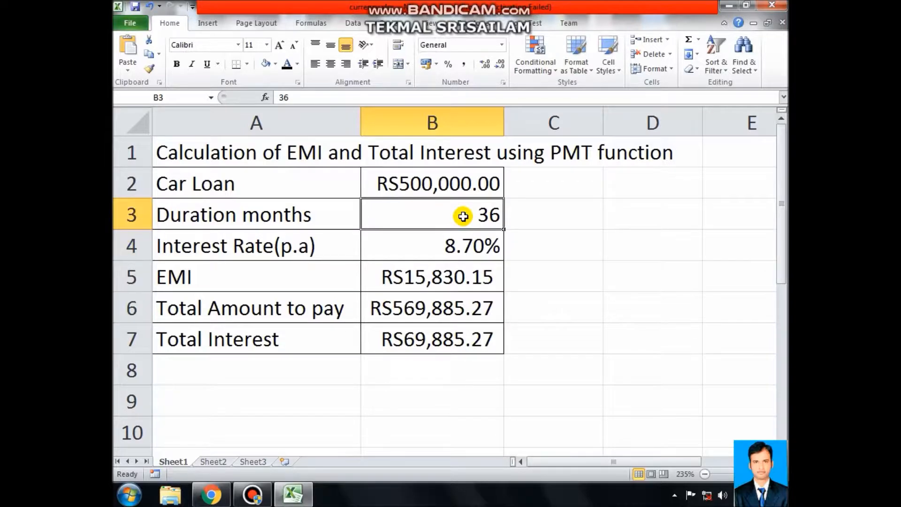
type("12")
key("Return")
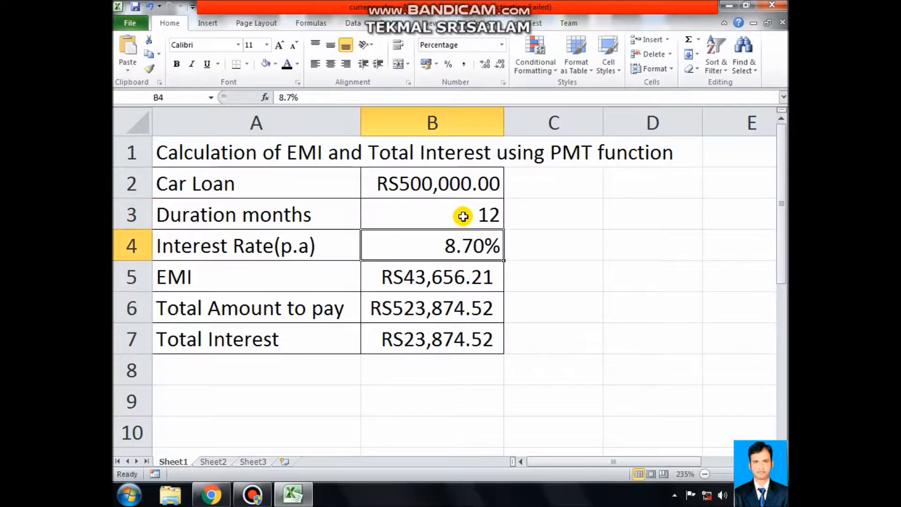
Review the arguments of the PMT formula for the EMI in B5 without changing them.
left_click(433, 275)
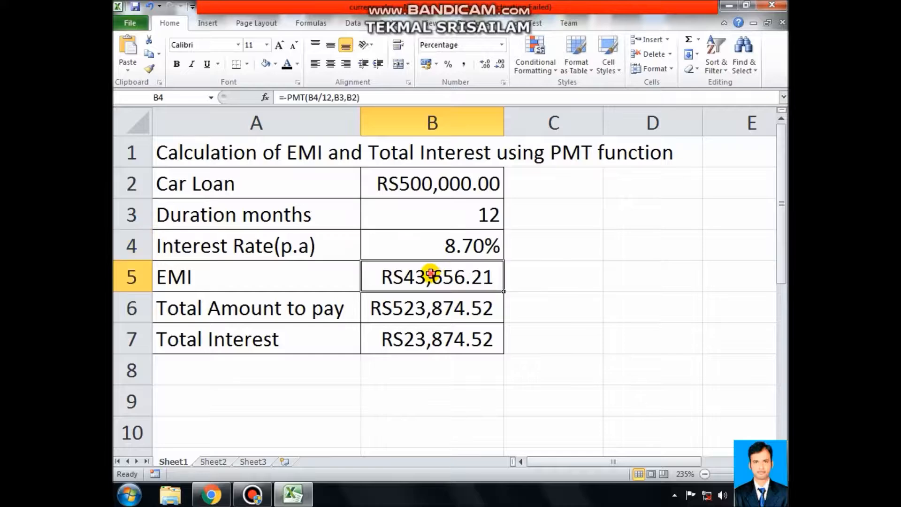
double_click(432, 276)
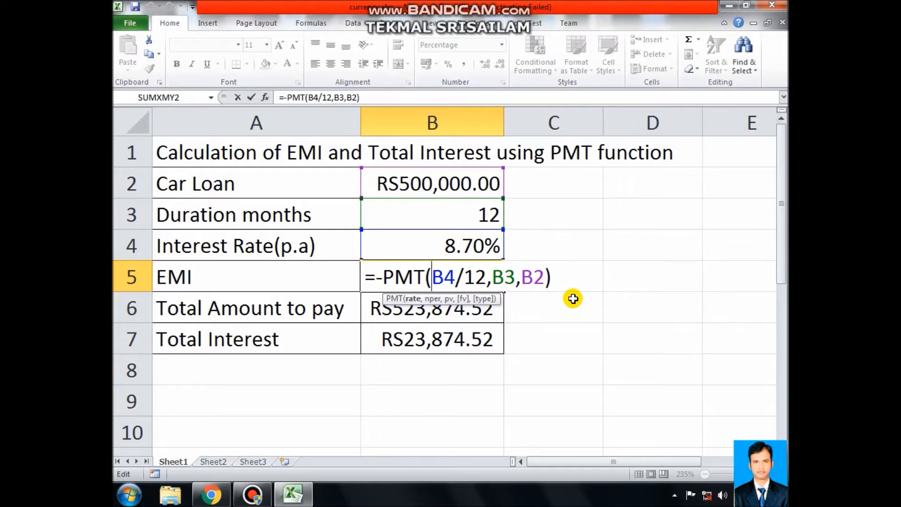
key("Return")
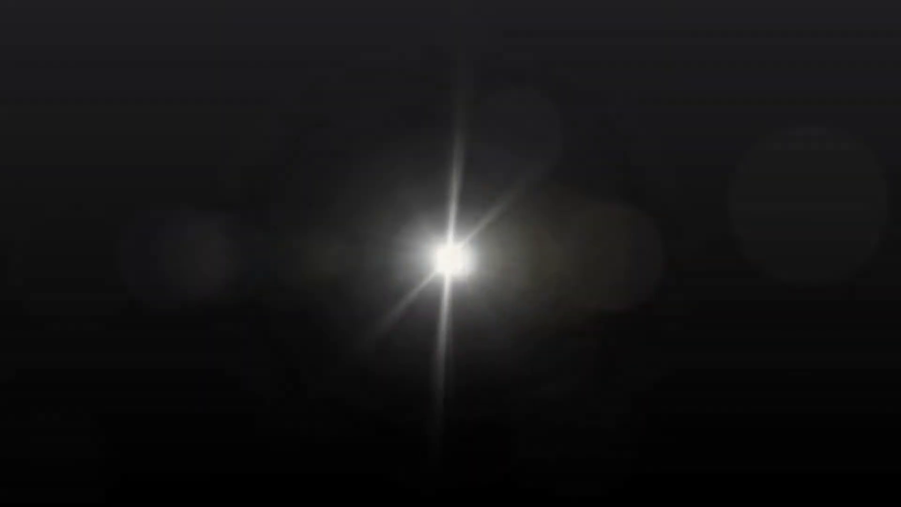